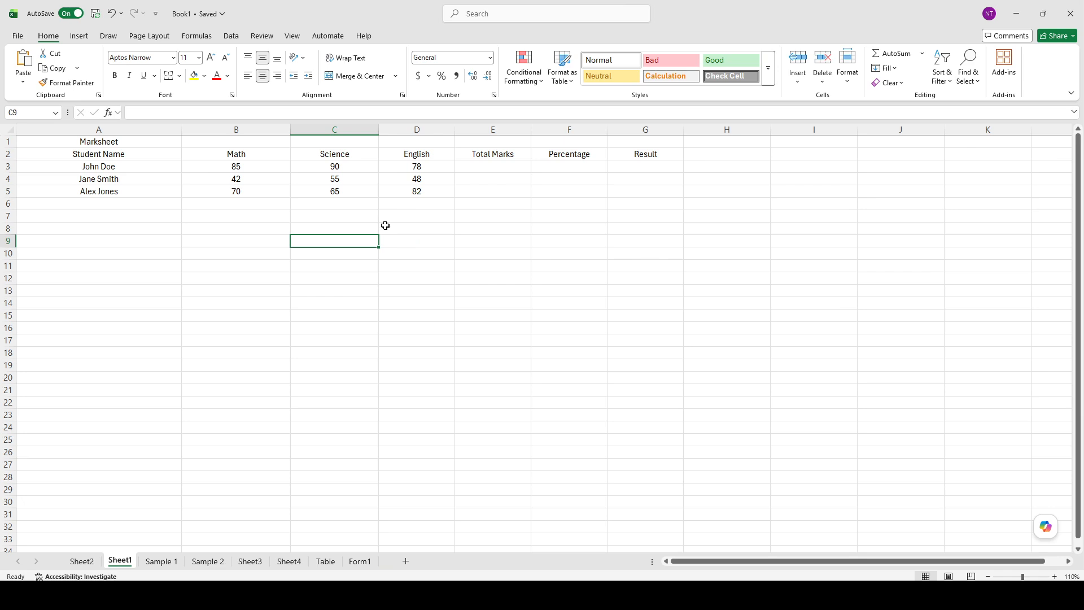
click(249, 207)
click(181, 216)
drag(180, 215, 237, 216)
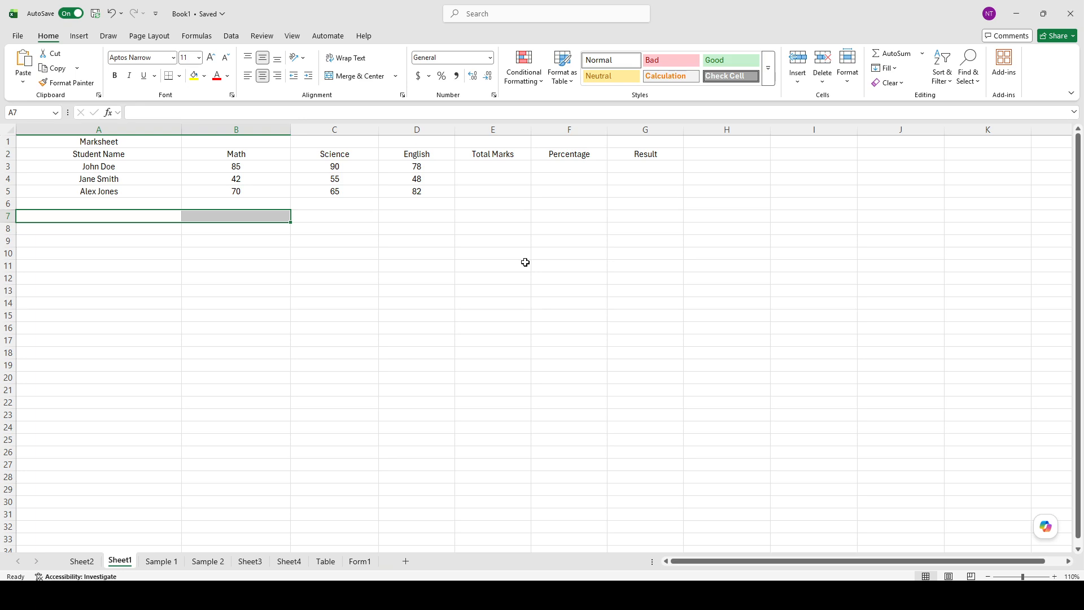
click(353, 216)
drag(169, 165, 150, 192)
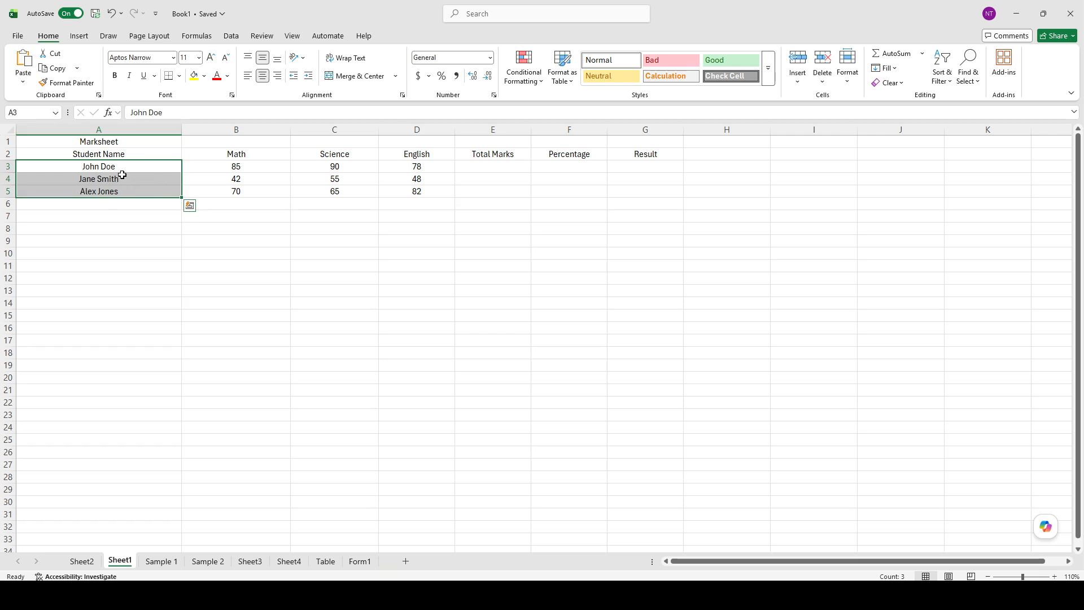
drag(105, 168, 130, 192)
click(131, 179)
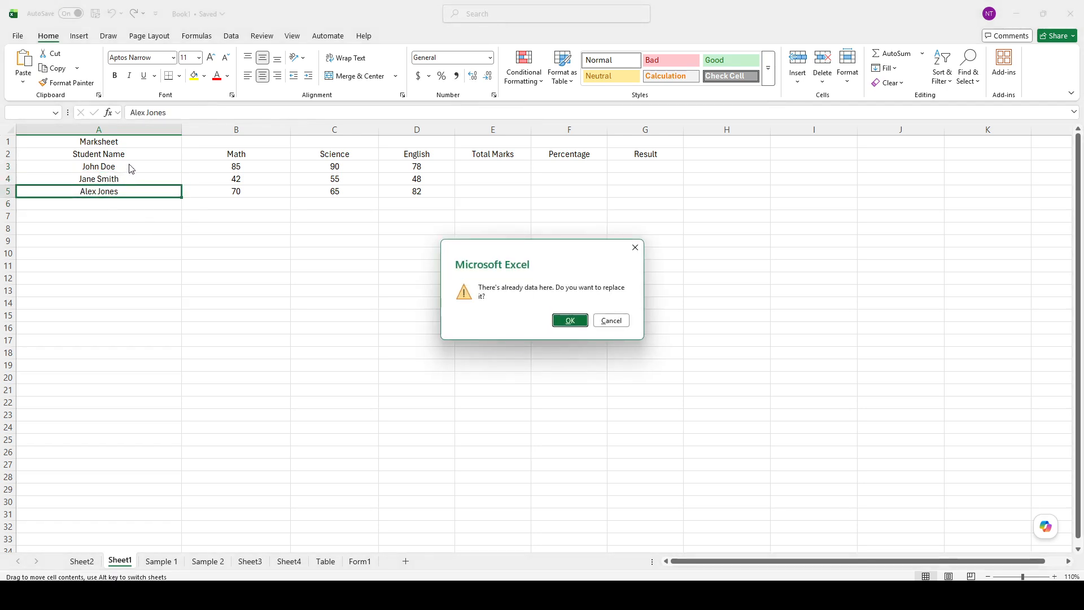
click(620, 320)
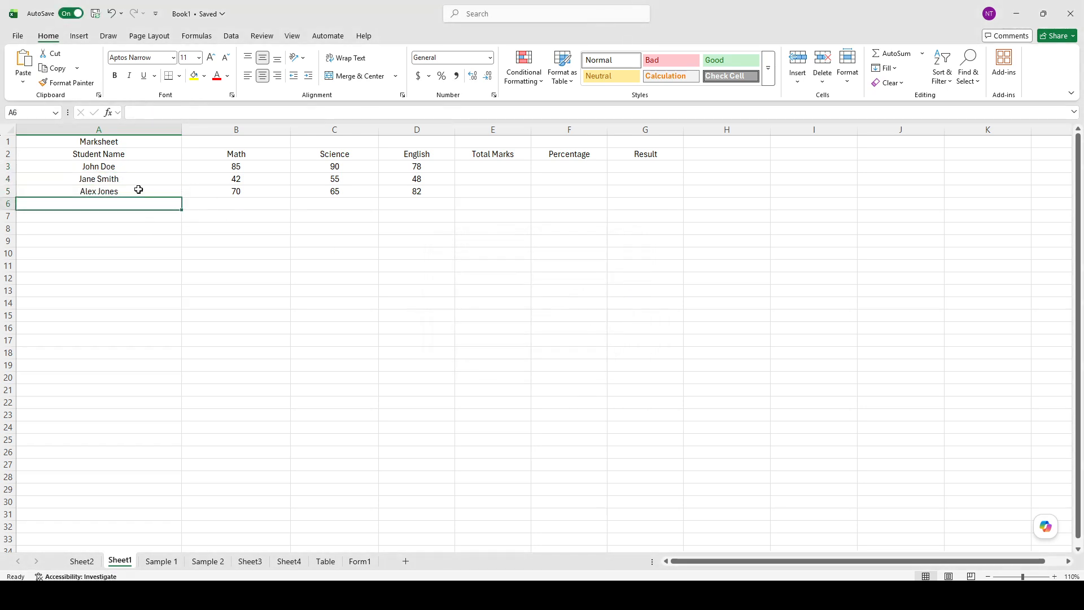
drag(134, 169, 133, 189)
click(236, 166)
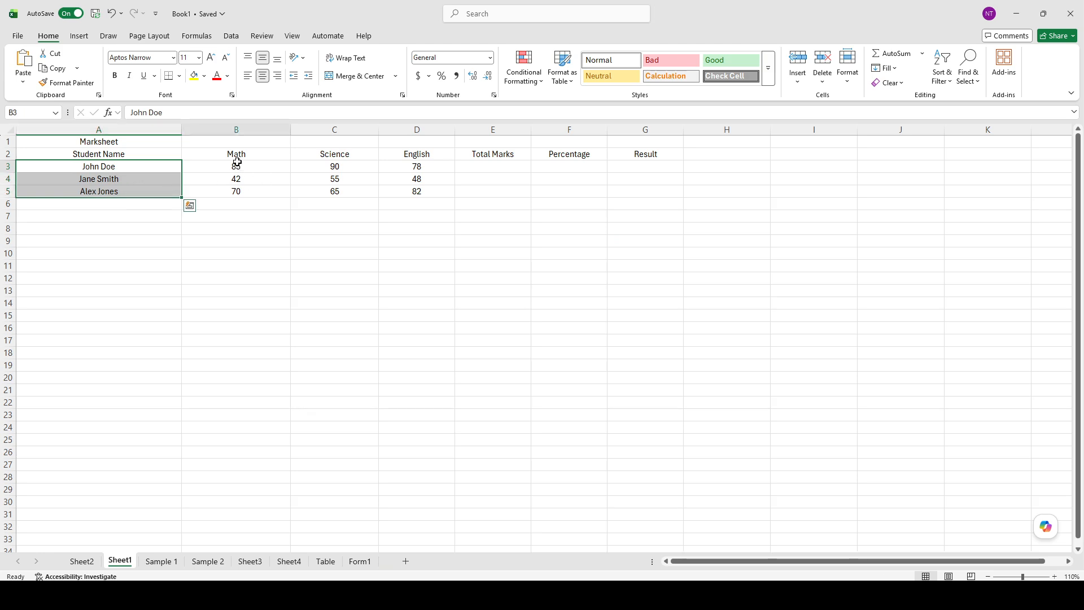
- Make the row 2 column headers bold, from Student Name through Result
drag(217, 152, 617, 154)
key(ctrl+b)
drag(415, 168, 363, 172)
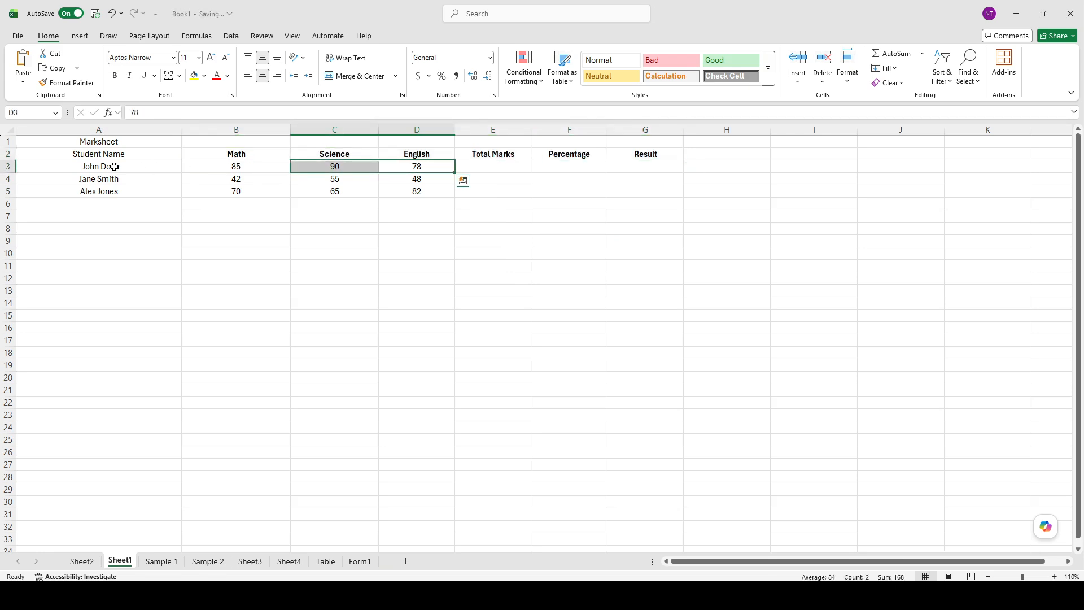
click(97, 156)
key(ctrl+b)
click(259, 192)
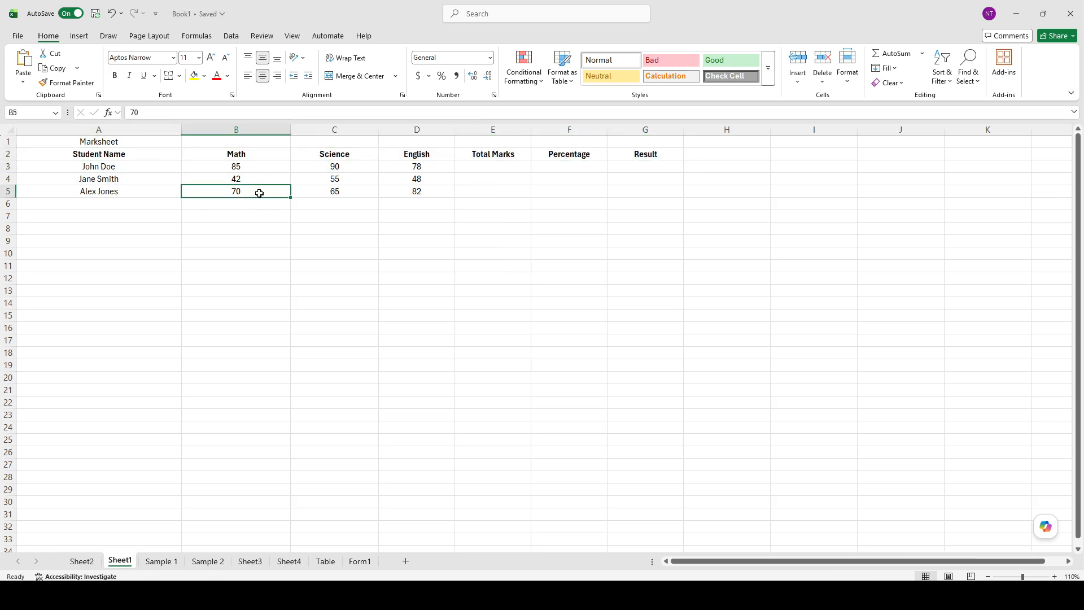
click(251, 156)
click(345, 156)
click(418, 155)
click(469, 156)
click(245, 154)
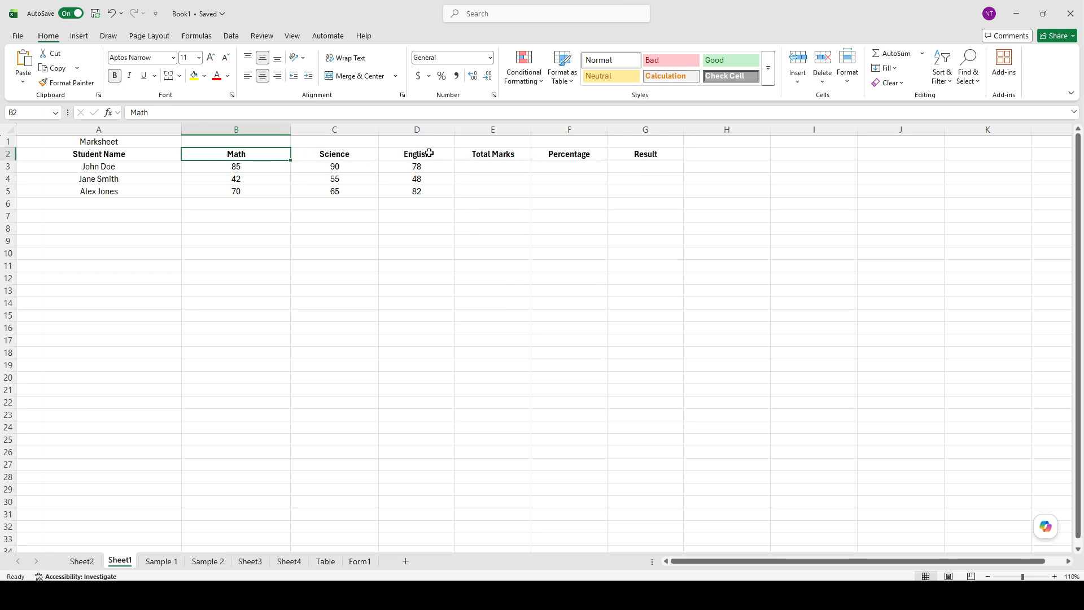
click(359, 153)
click(497, 155)
click(424, 152)
click(332, 156)
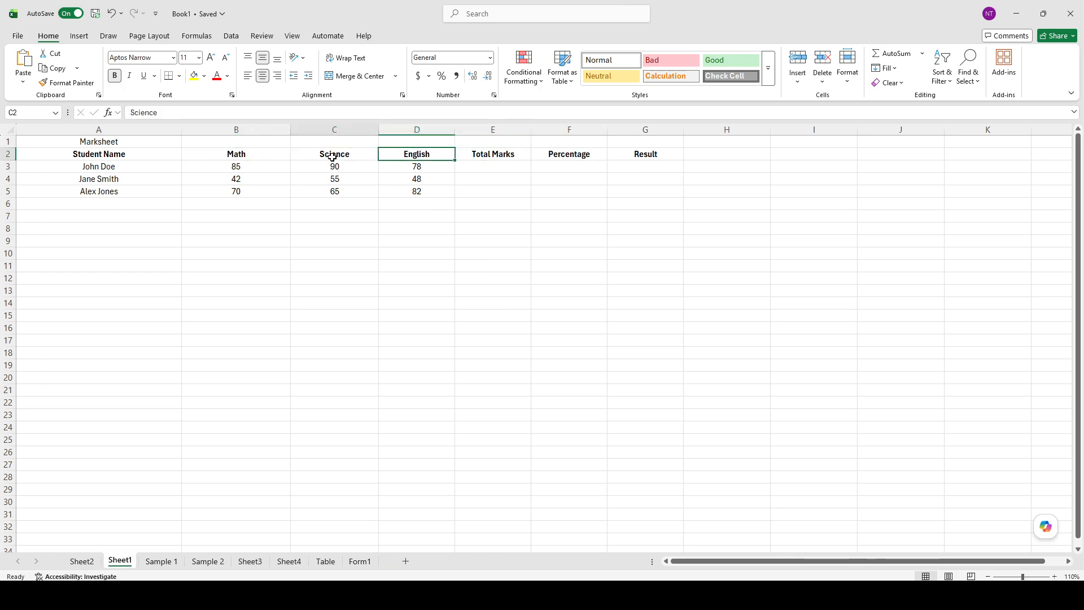
click(279, 156)
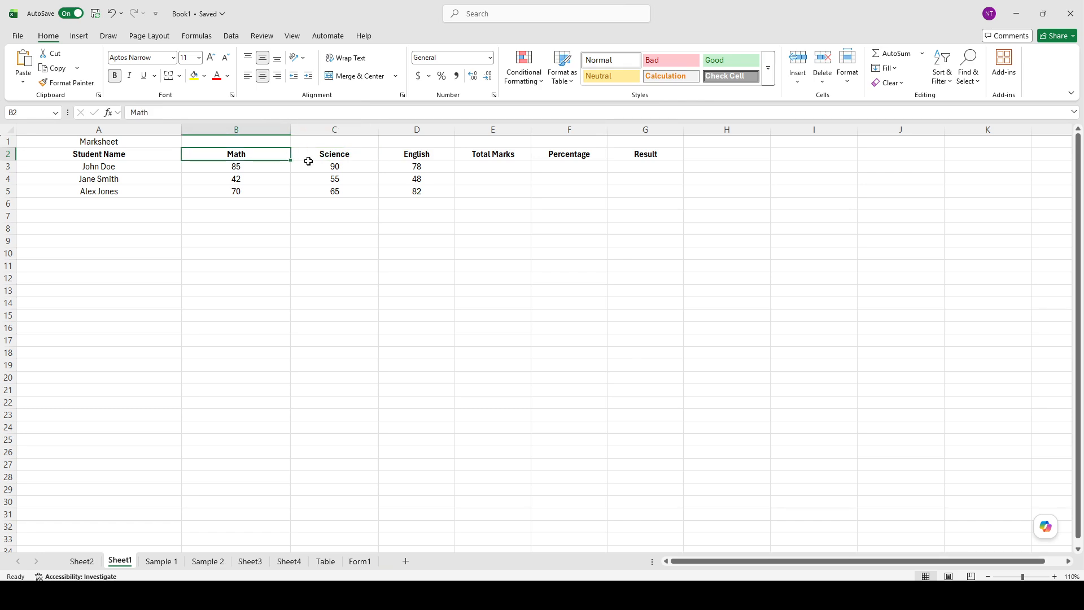
key(alt+Tab)
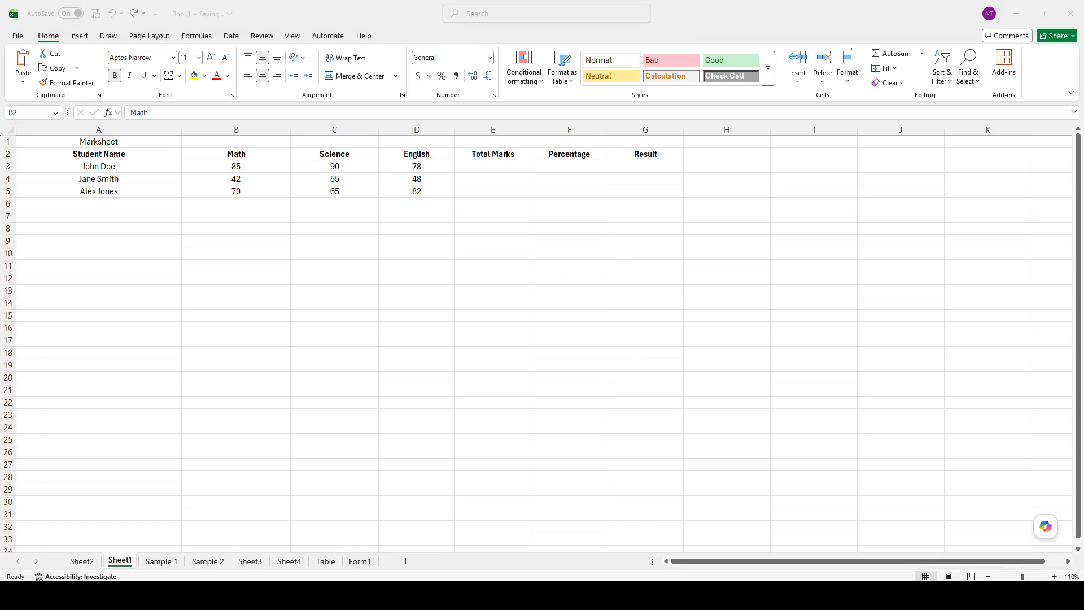
key(alt+Tab)
click(280, 196)
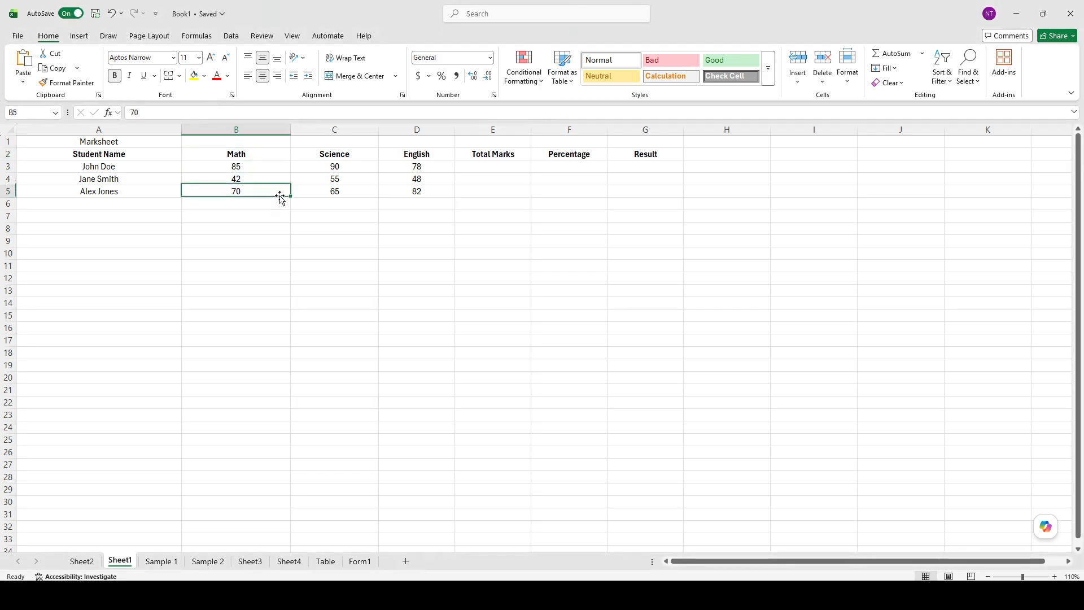
drag(243, 165, 285, 204)
drag(341, 164, 370, 206)
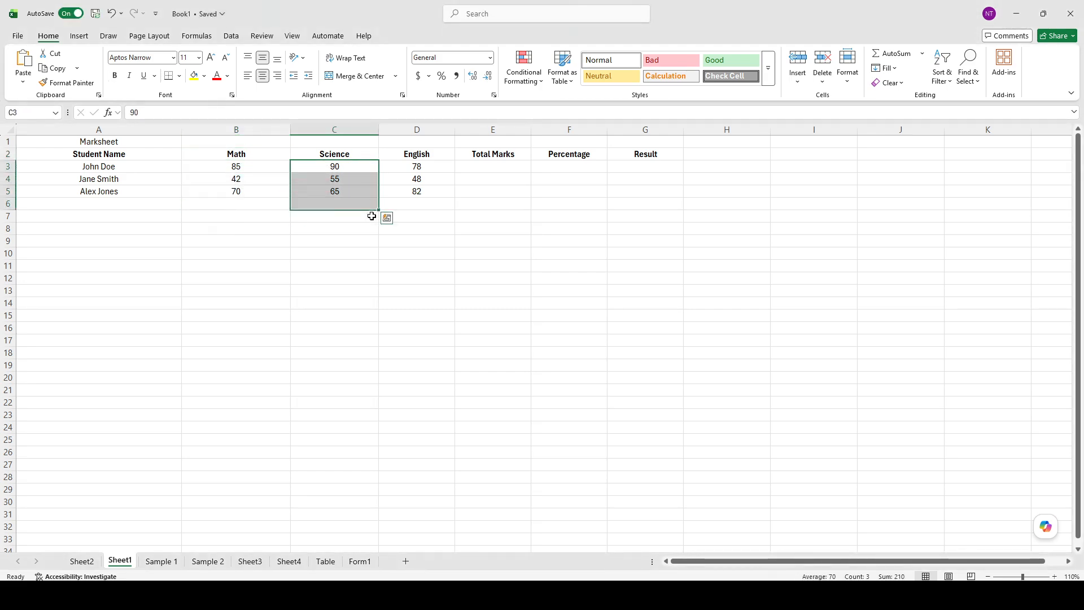
drag(426, 170, 435, 207)
drag(508, 205, 516, 197)
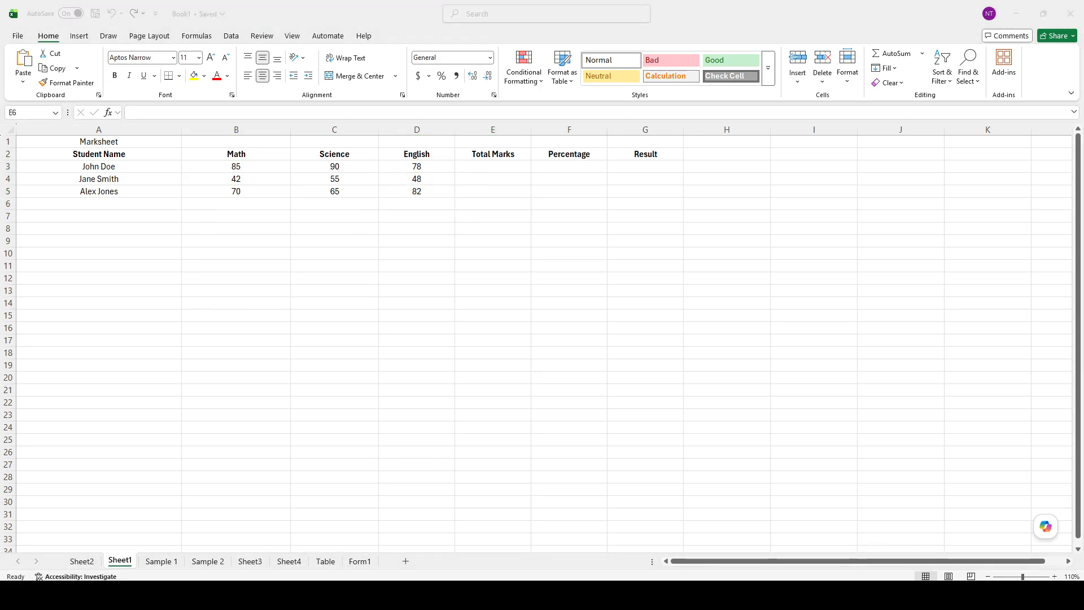
click(429, 178)
click(362, 168)
click(412, 167)
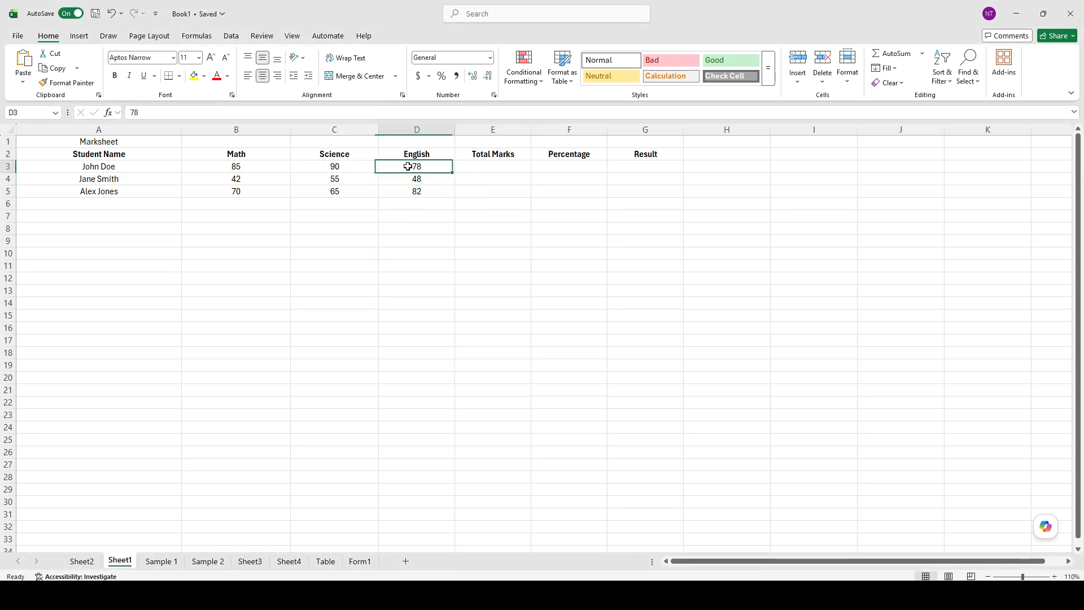
click(389, 179)
click(395, 189)
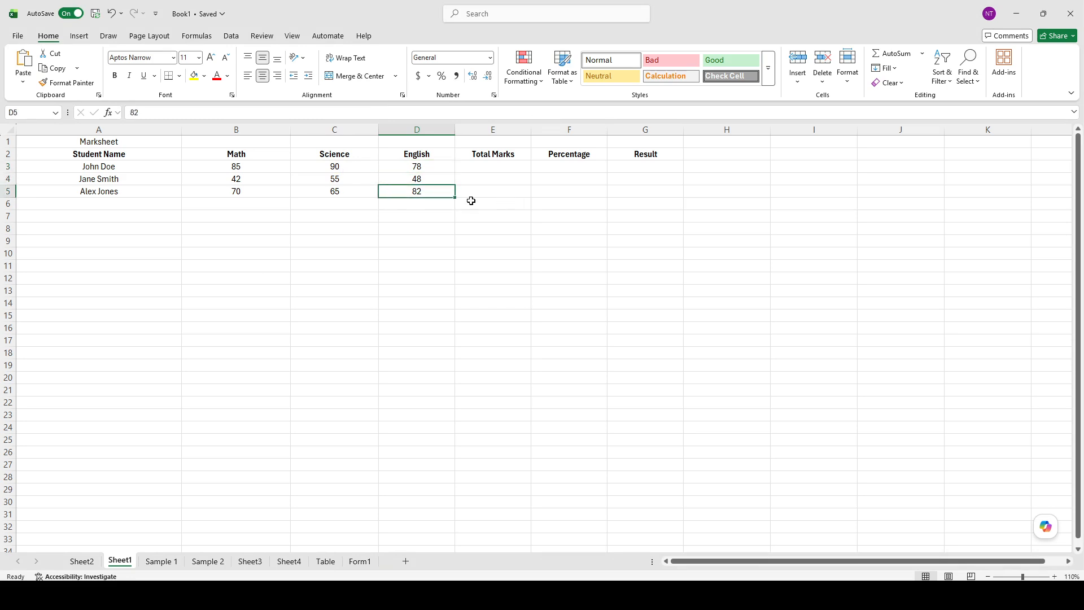
drag(271, 162, 380, 186)
click(266, 230)
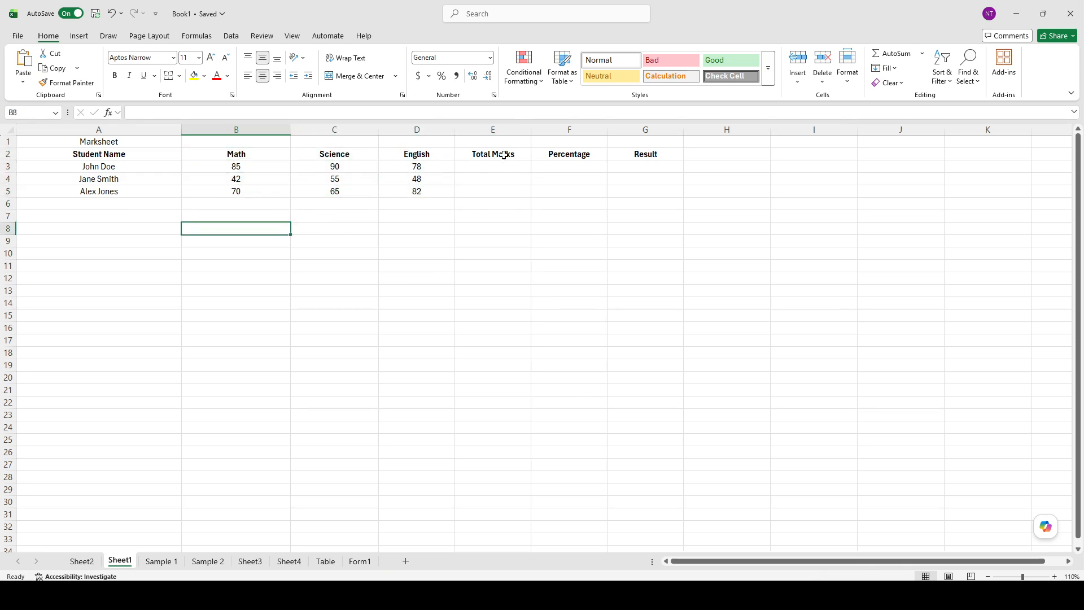
- Enter the formula =SUM(B3:D3) in cell E3 to calculate the first student's total marks
click(487, 168)
double_click(487, 169)
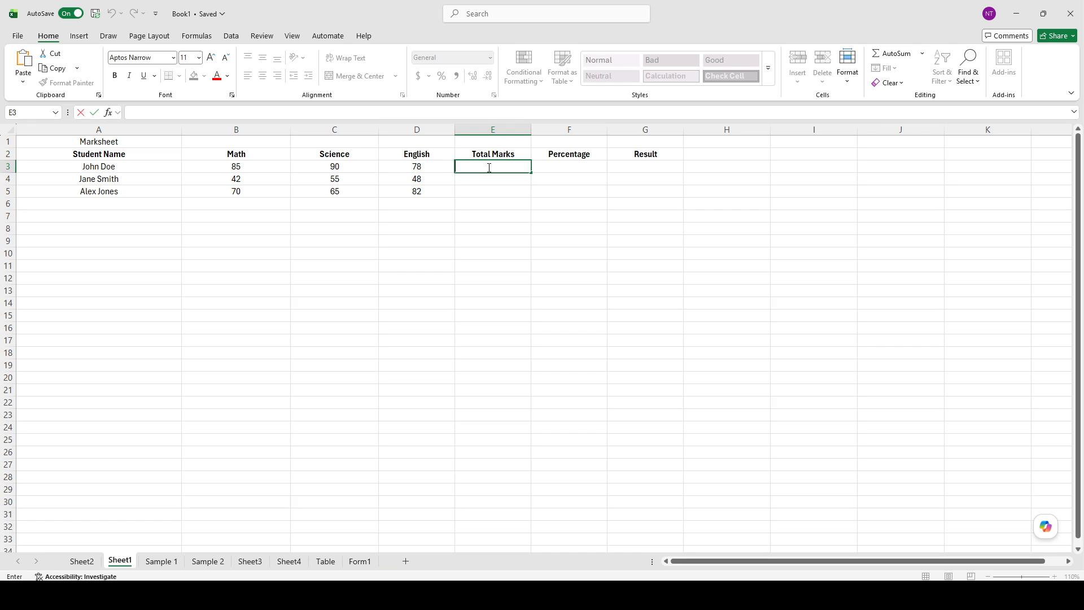
text(=SUM(B3:D3))
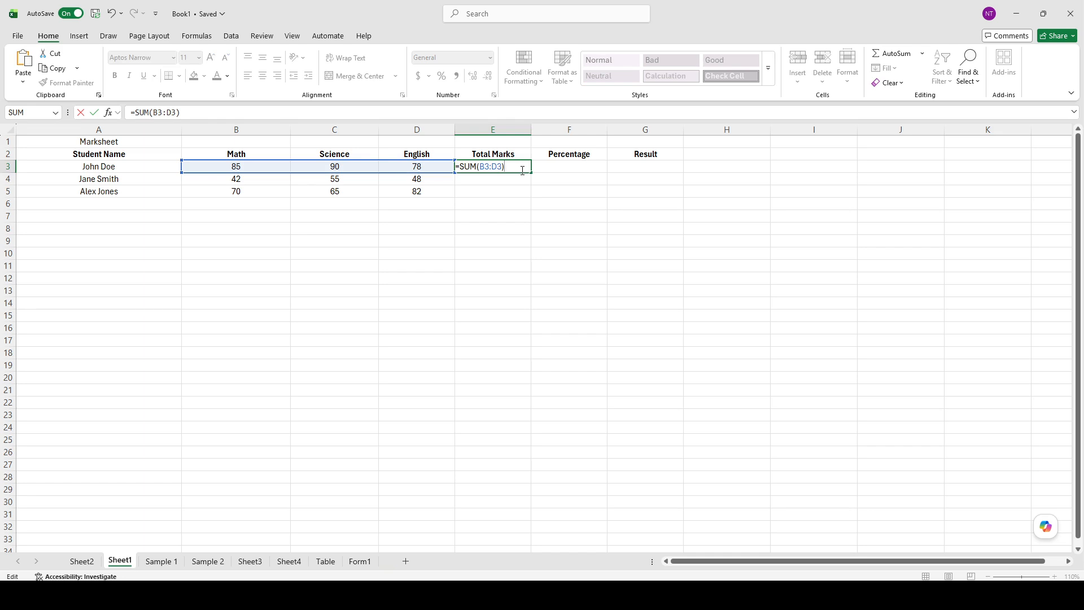
key(Return)
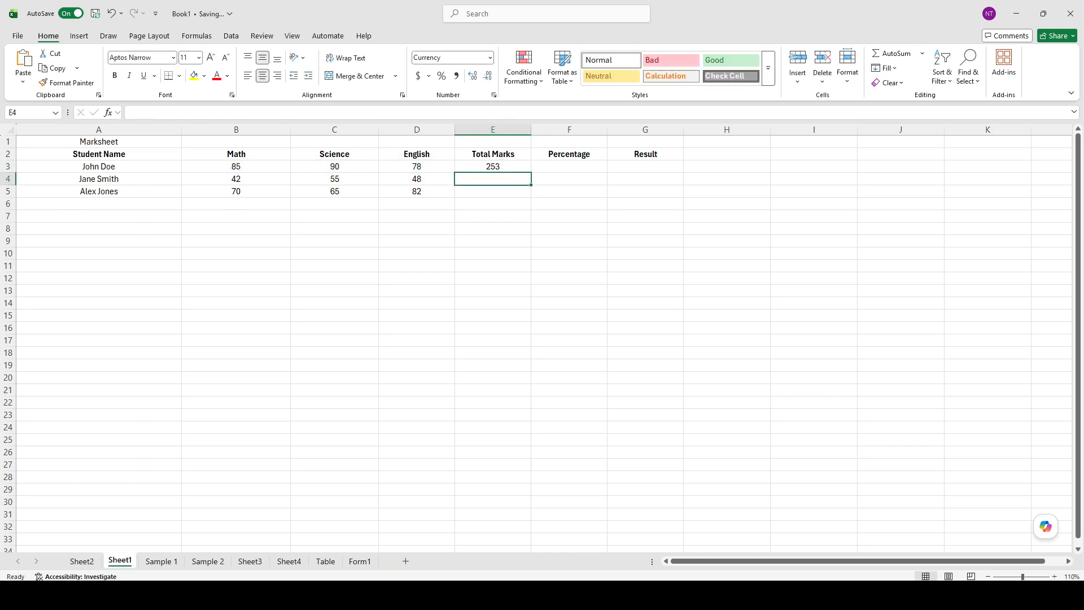
- Paste the copied percentage formula into cell F3 for the first student
key(alt+Tab)
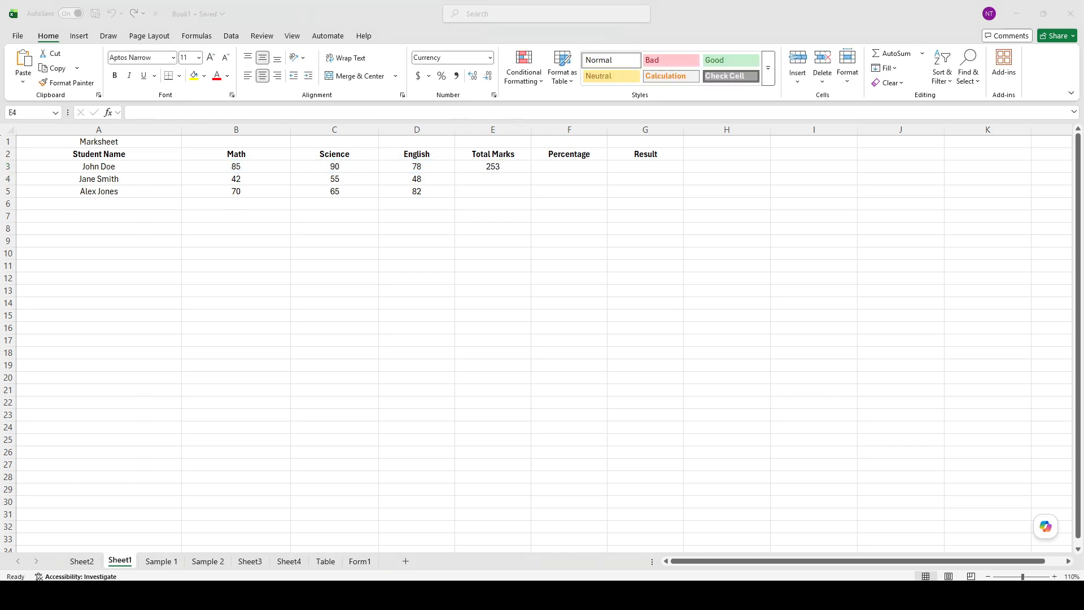
click(452, 229)
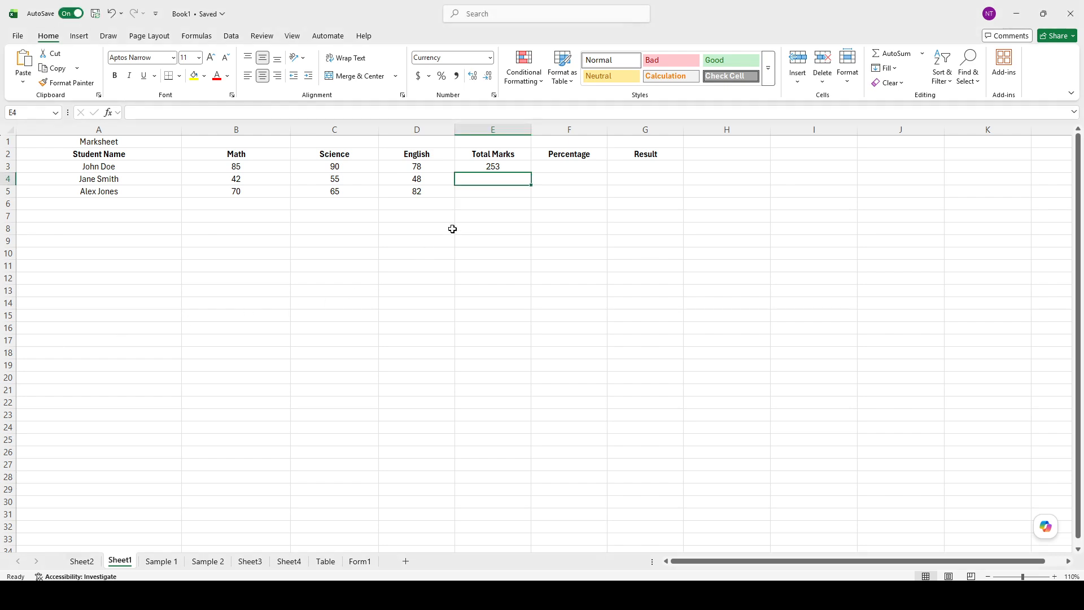
click(561, 170)
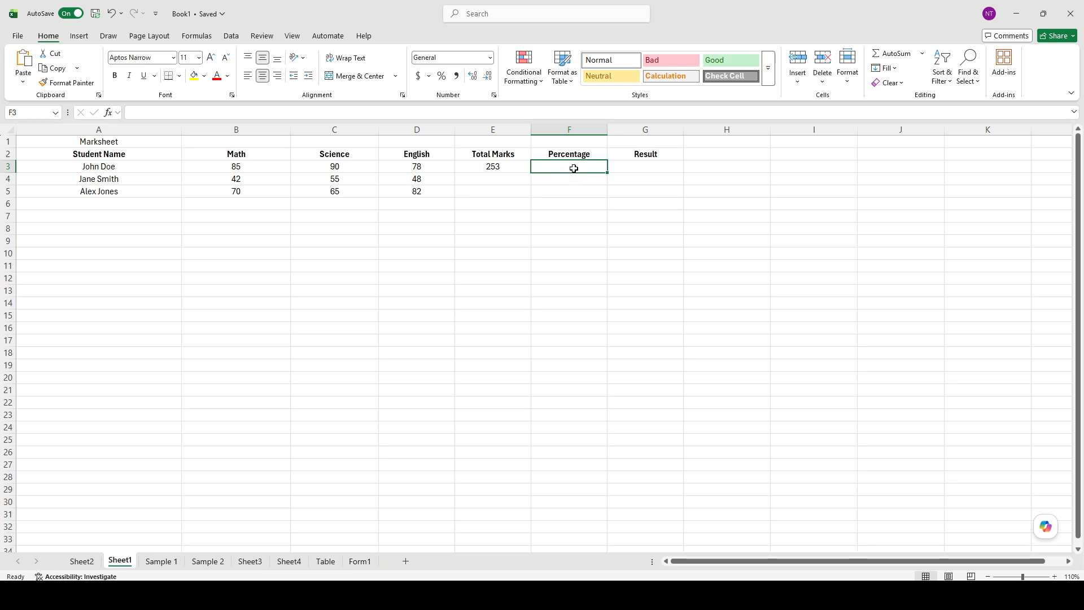
double_click(574, 168)
text(=AVERAGE(B3:D3))
key(Return)
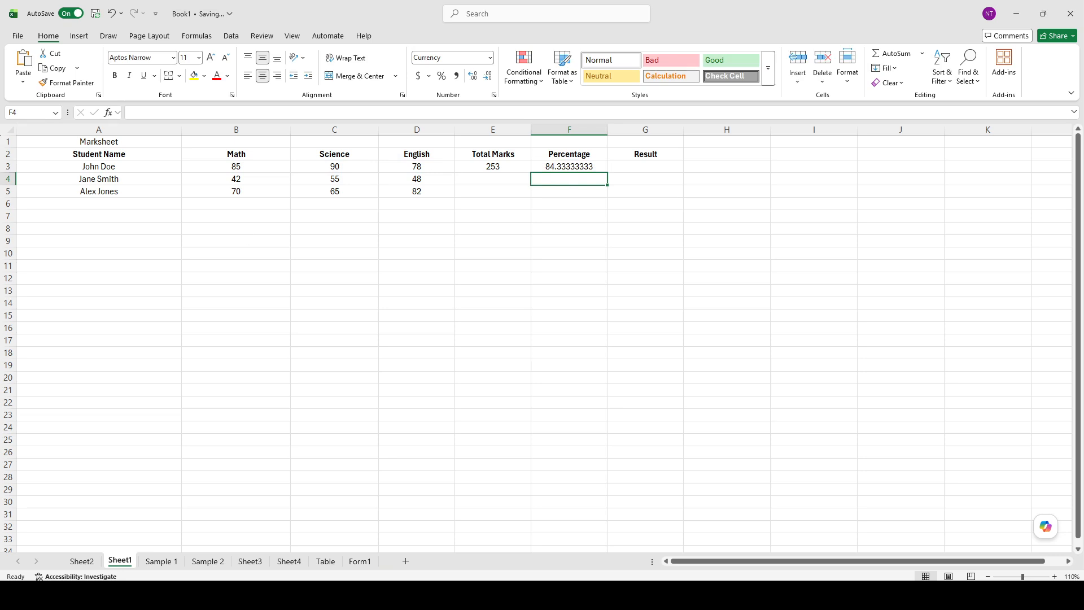
- Enter the formula =IF(F3>=50,"Pass","Fail") in cell G3 to give the first student's result
key(alt+Tab)
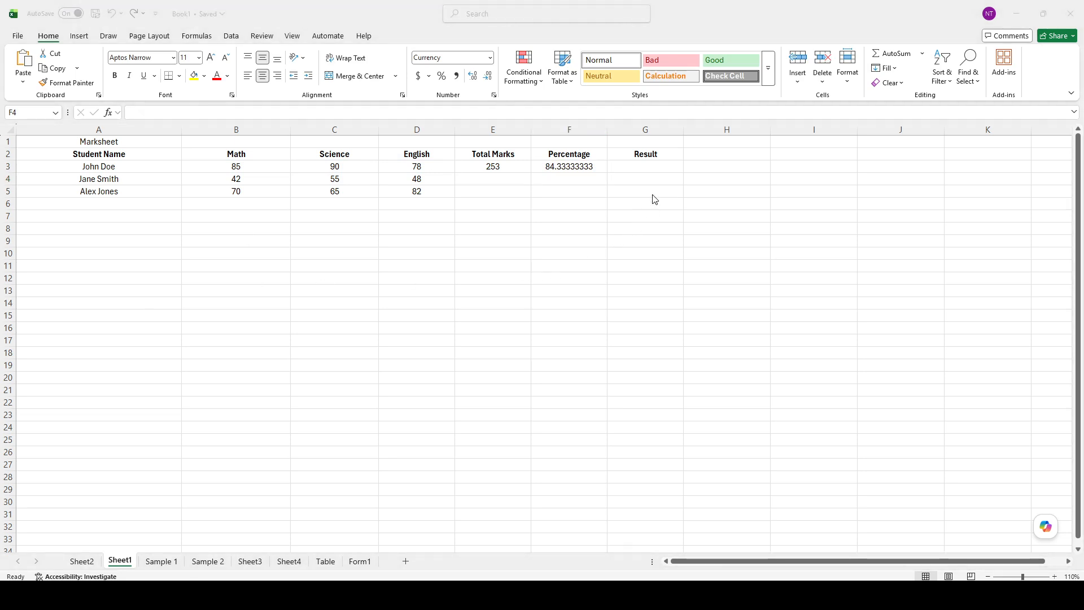
key(alt+Tab)
double_click(652, 166)
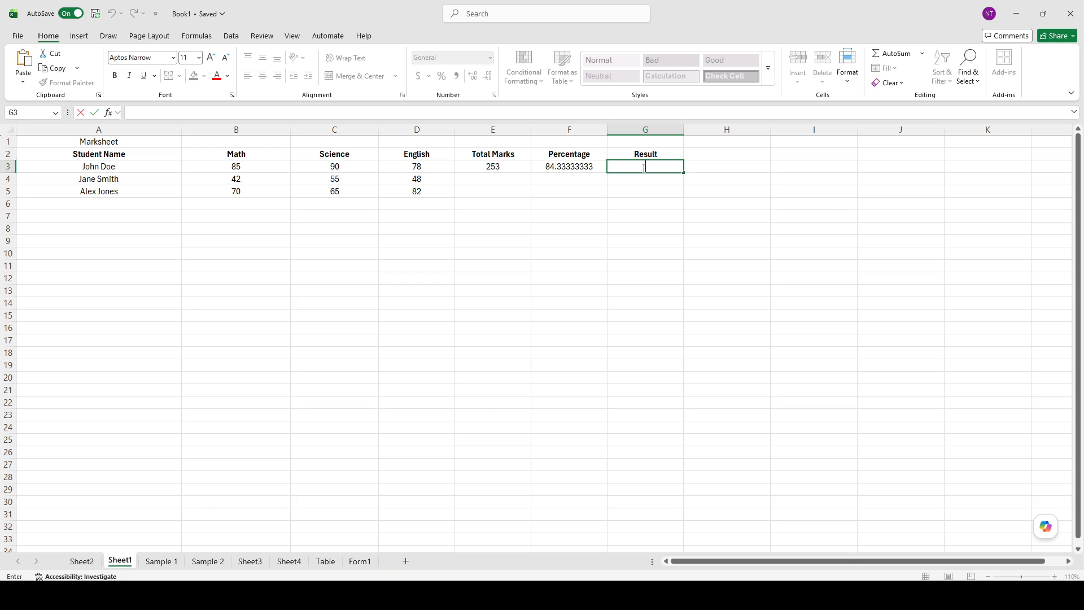
text(=IF(F3>=50,"Pass","Fail"))
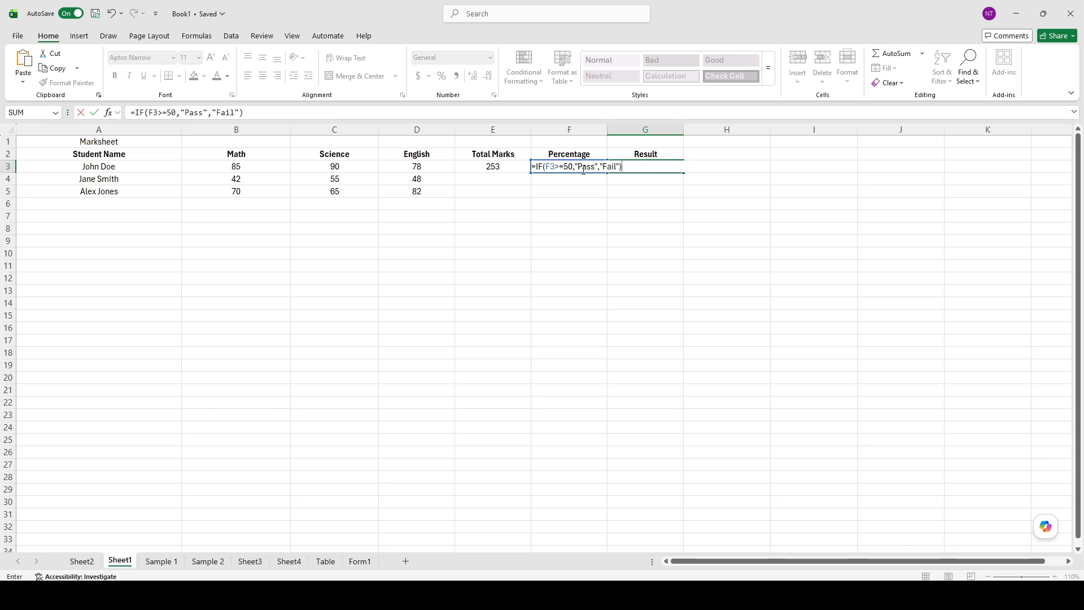
key(Return)
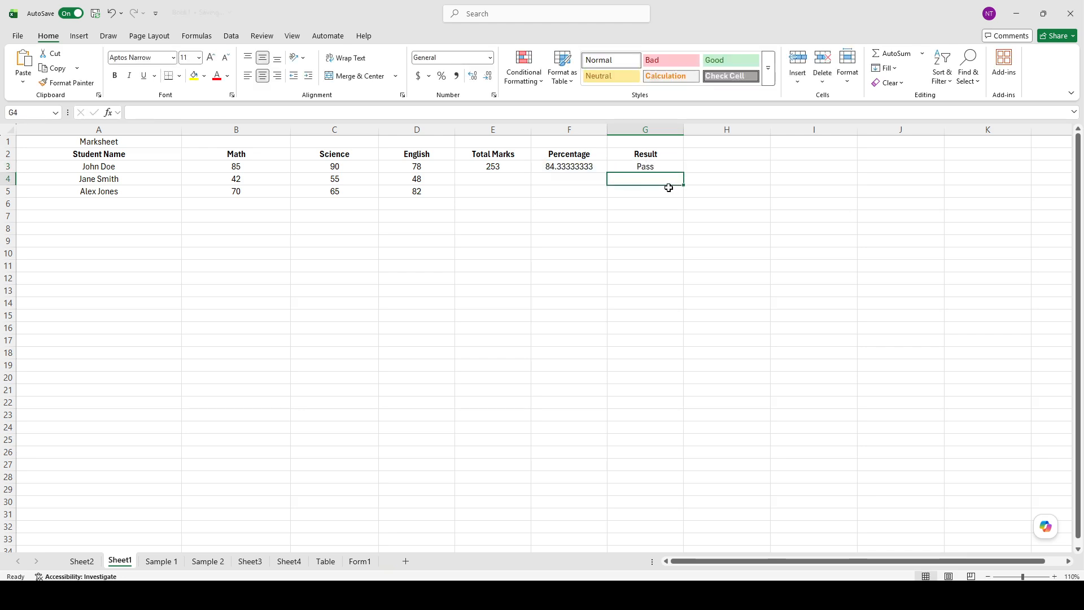
- Fill the Total Marks, Percentage and Result formulas from E3:G3 down to row 5 for the remaining students
click(518, 190)
drag(491, 167, 667, 167)
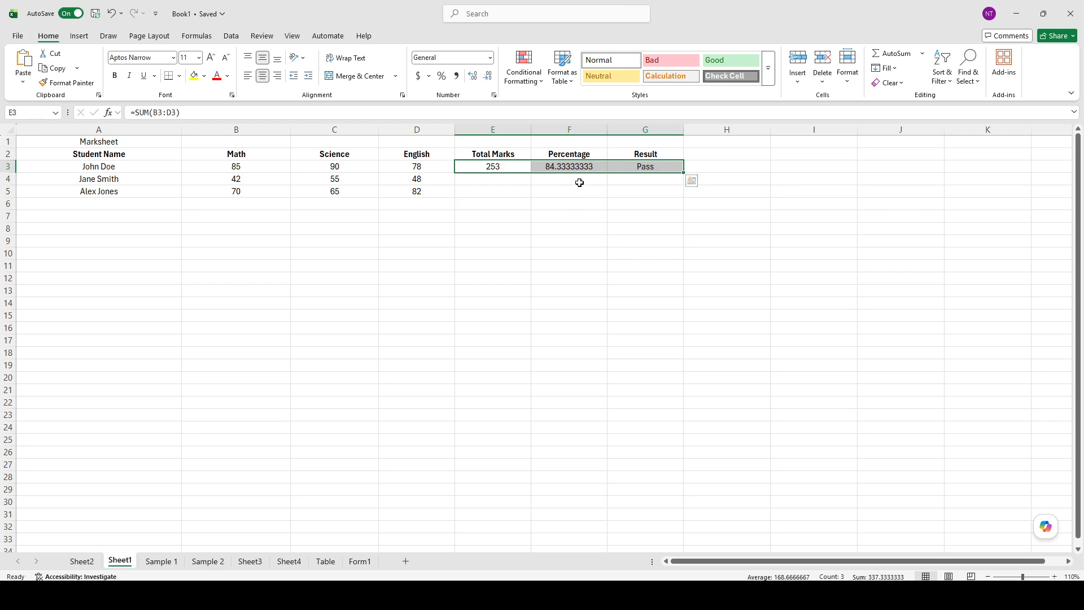
click(600, 192)
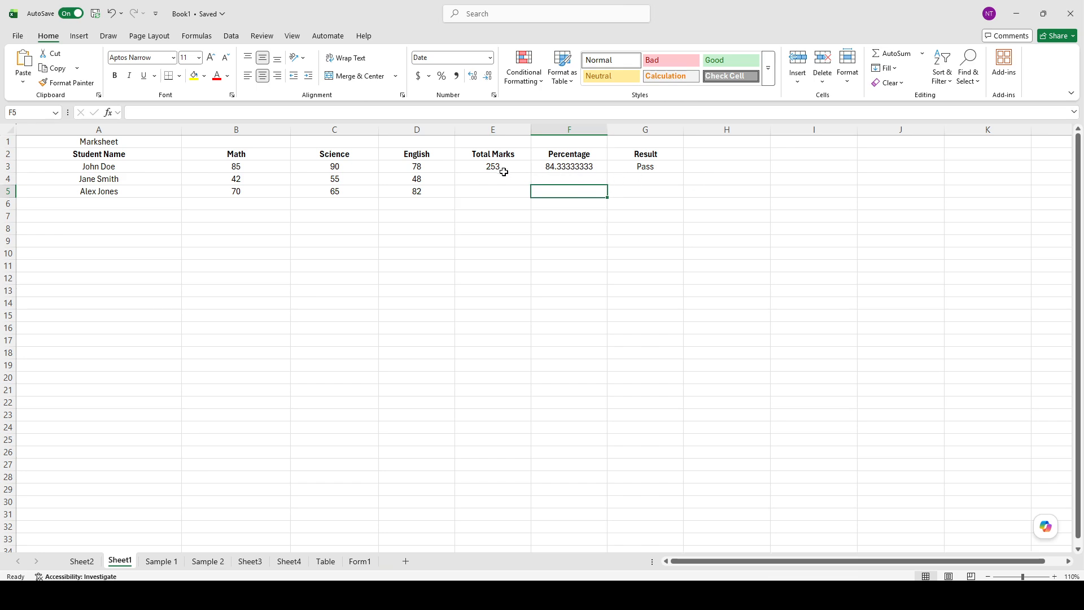
drag(489, 166, 652, 165)
click(689, 178)
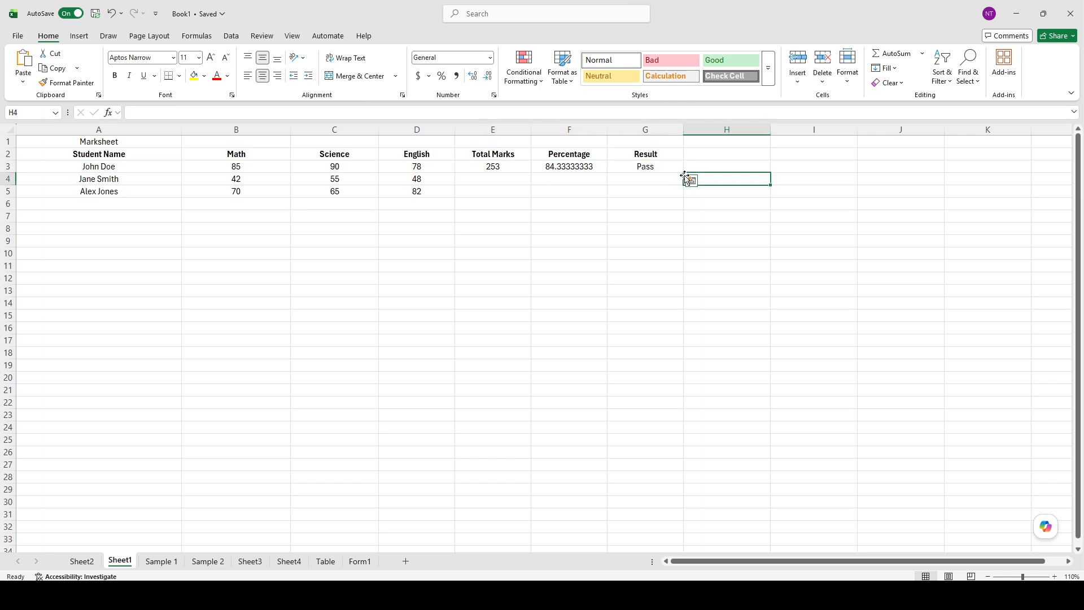
drag(511, 170, 682, 203)
click(586, 243)
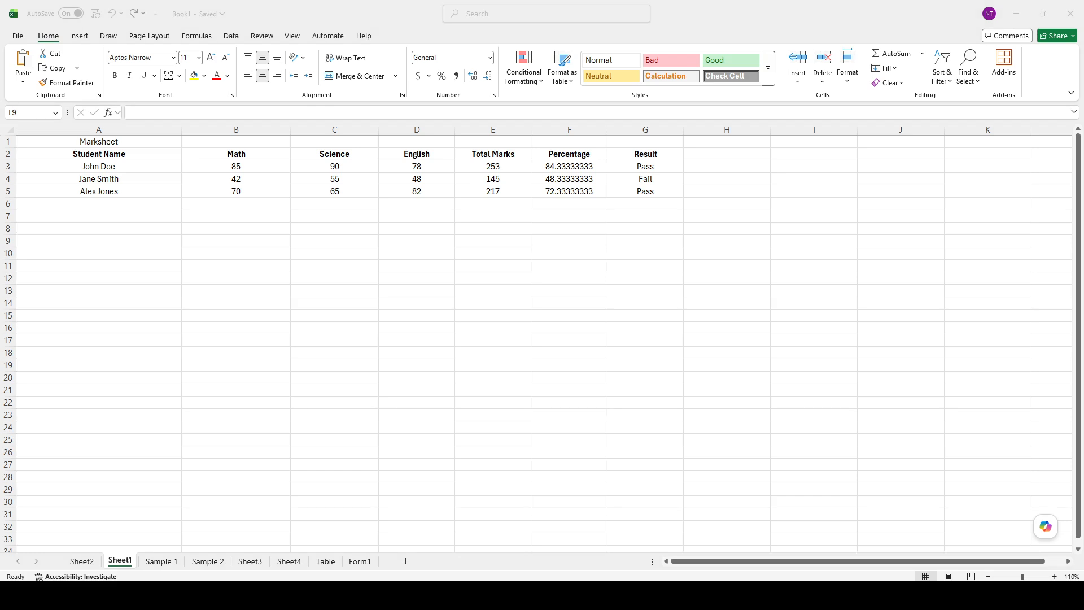
click(188, 307)
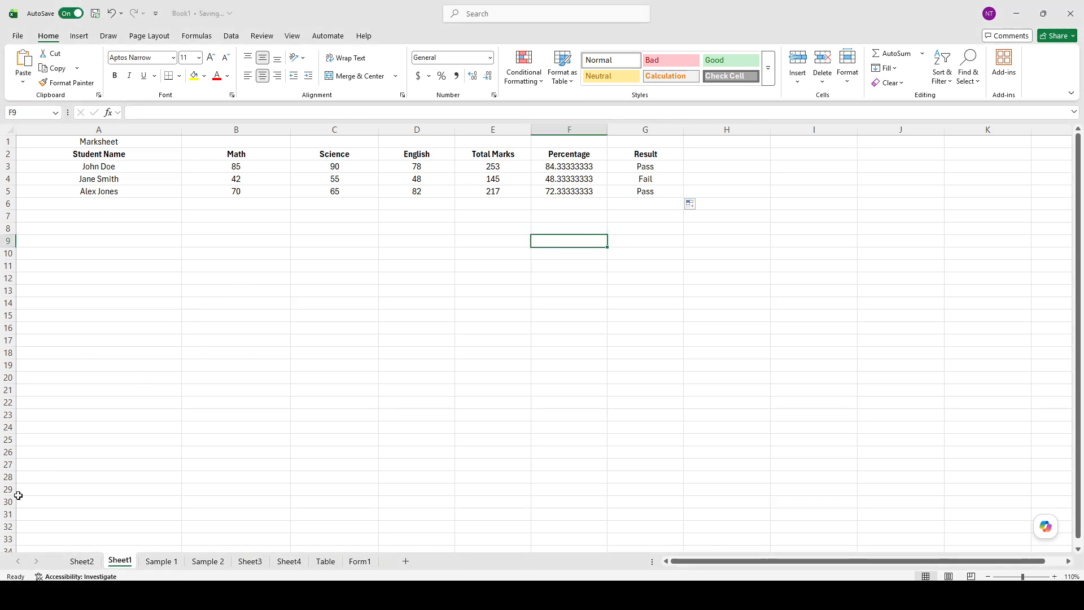